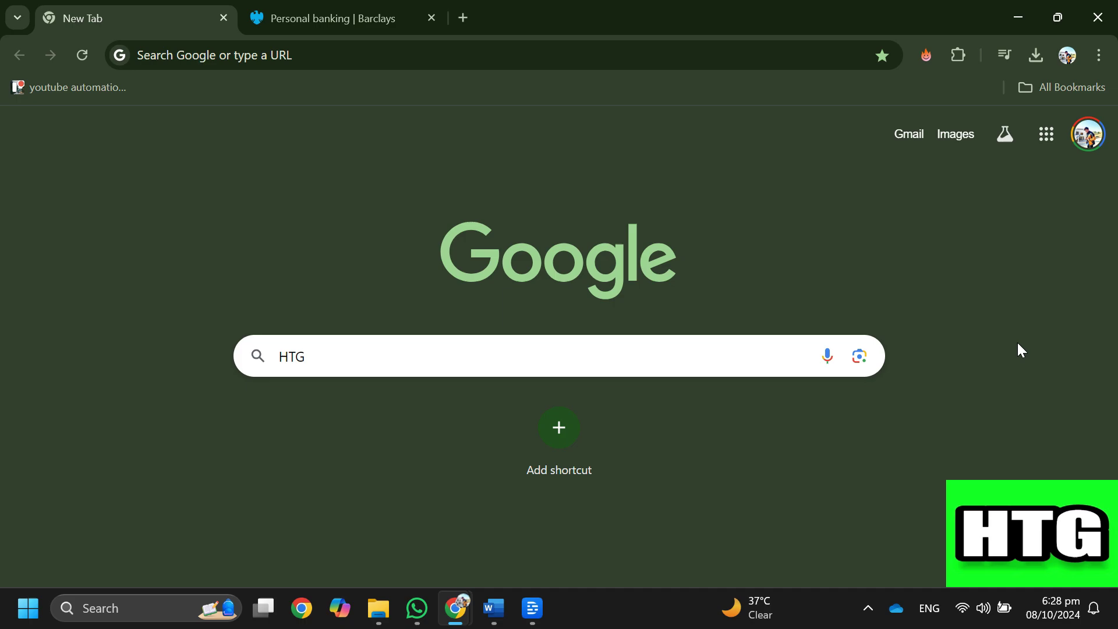
Return to the personal banking page and pick Compare current accounts from the Bank accounts menu.
left_click(265, 9)
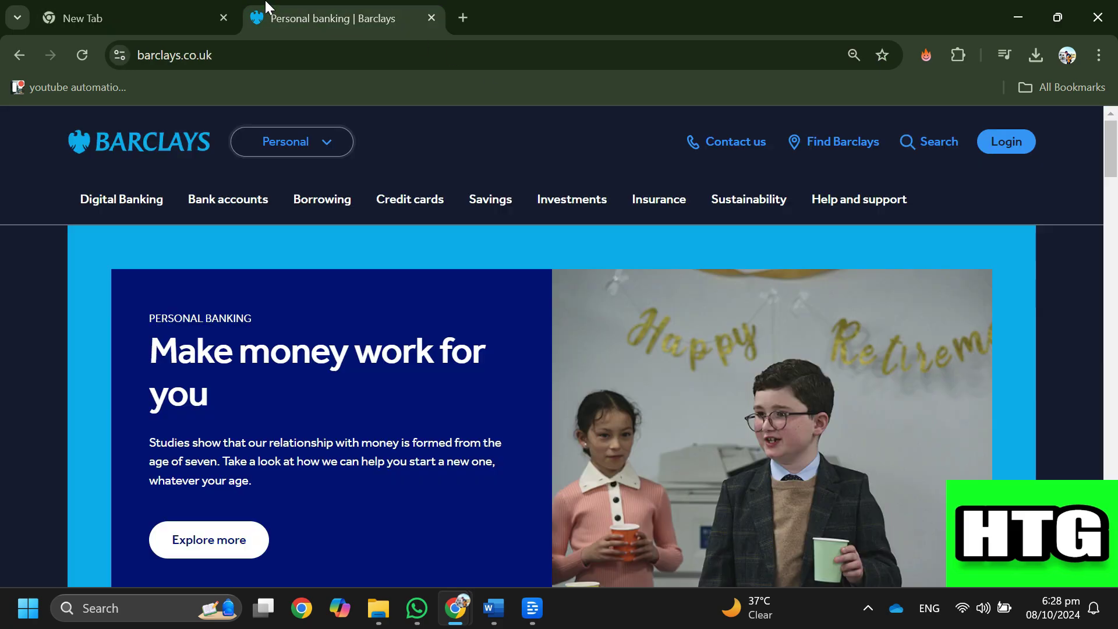
scroll(1040, 277, "down", 1)
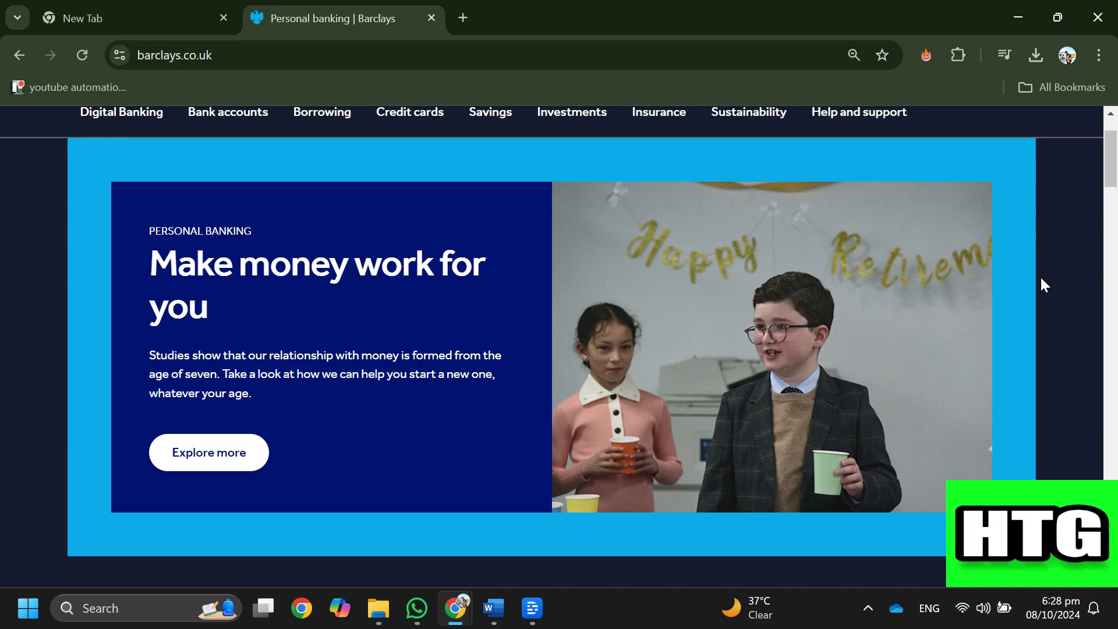
scroll(1041, 275, "down", 1)
scroll(1044, 294, "up", 2)
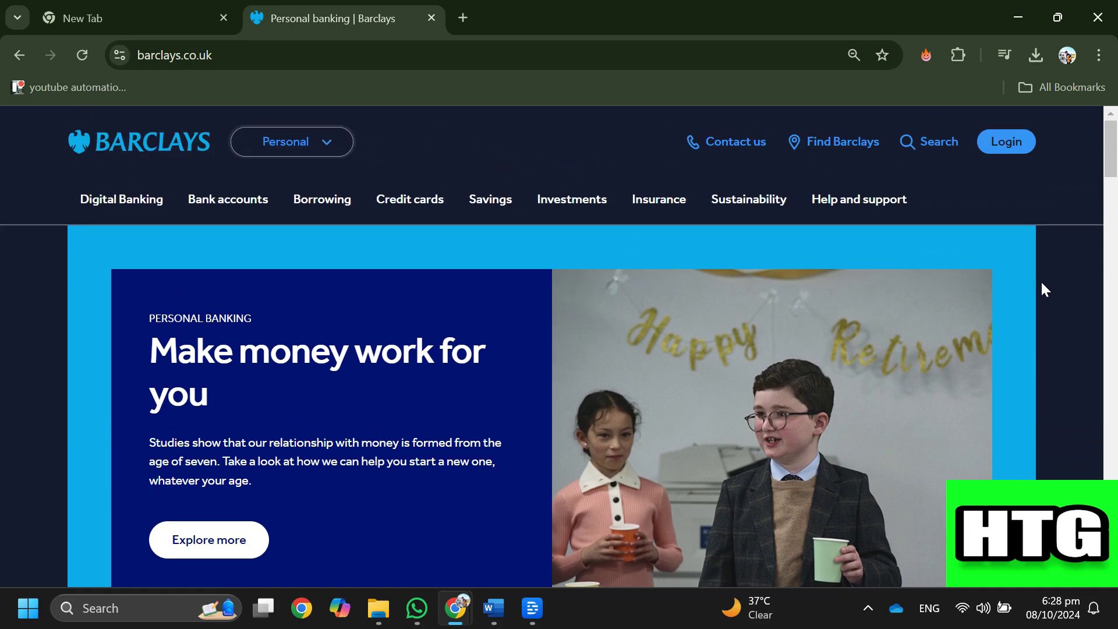
scroll(1040, 277, "down", 1)
scroll(1040, 276, "down", 4)
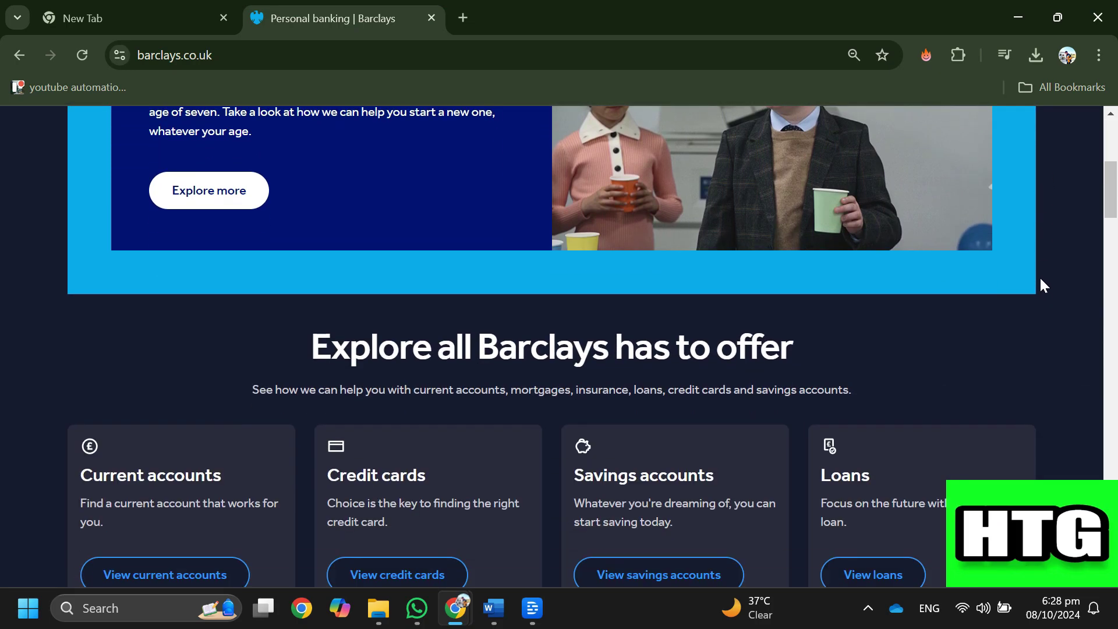
scroll(1040, 278, "down", 1)
scroll(1040, 278, "down", 1)
scroll(1040, 279, "down", 1)
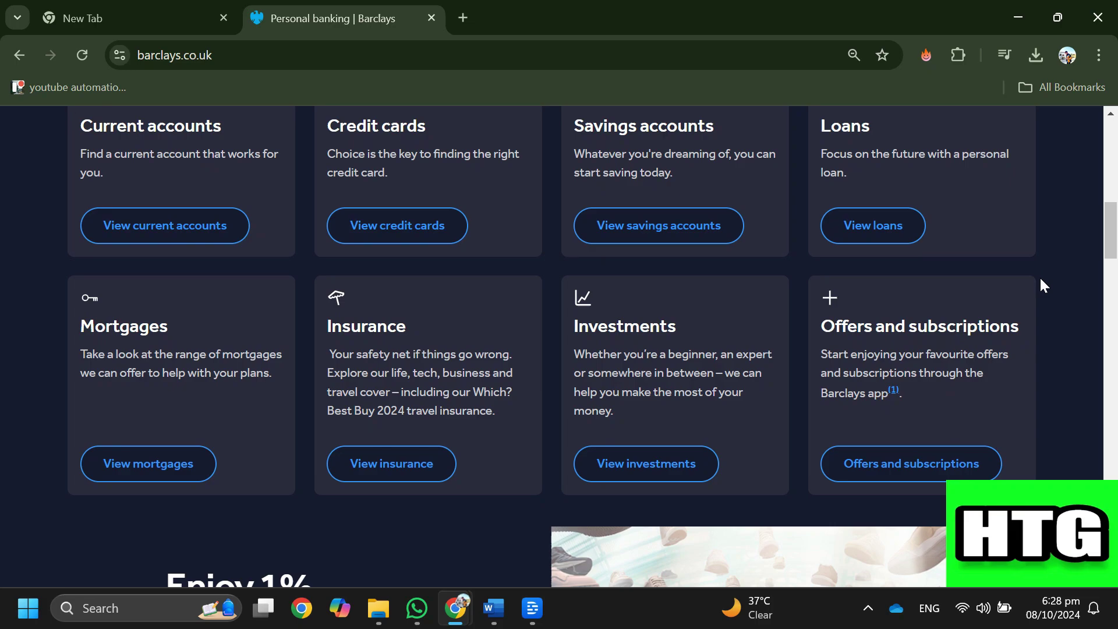
scroll(1039, 285, "up", 1)
scroll(1040, 285, "down", 1)
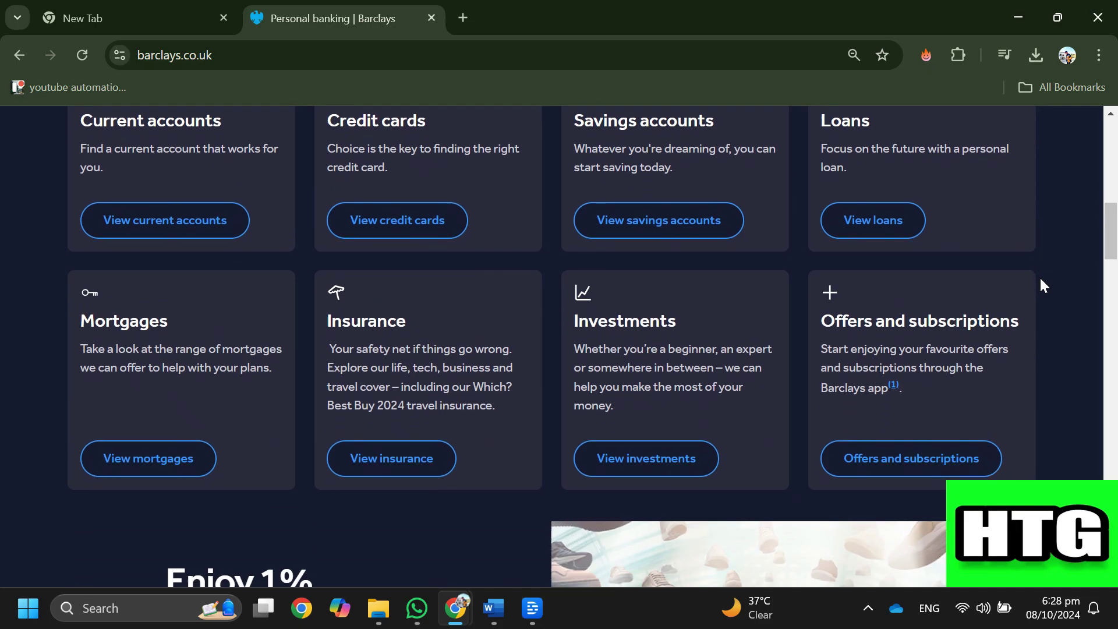
scroll(1041, 284, "down", 1)
scroll(1040, 285, "down", 2)
scroll(1040, 285, "down", 1)
scroll(1040, 285, "down", 3)
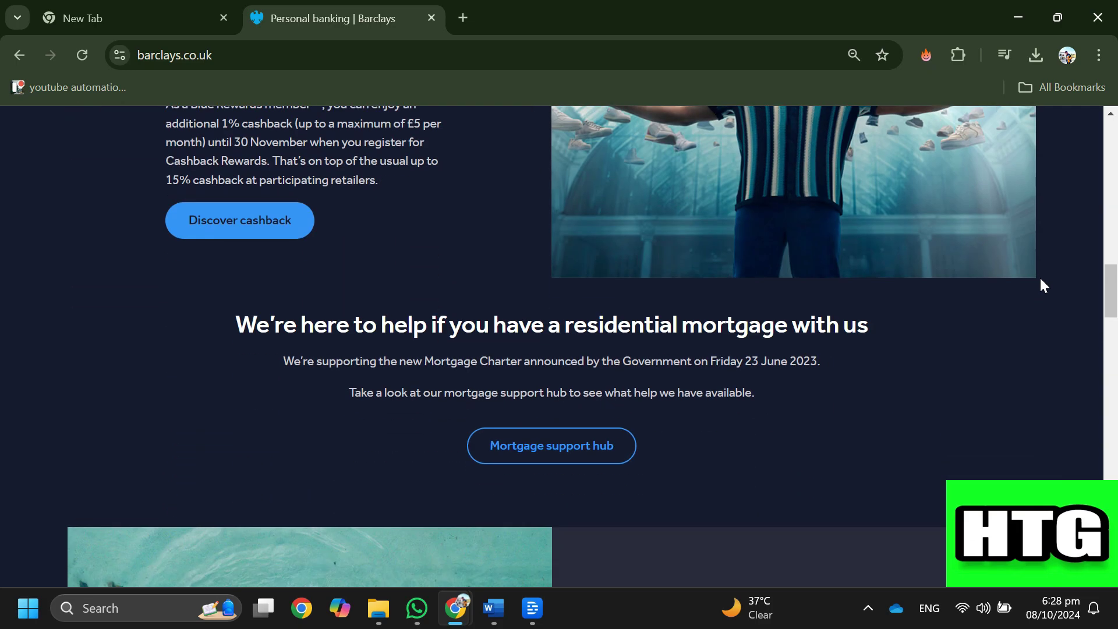
scroll(1039, 285, "down", 1)
scroll(1040, 281, "down", 1)
scroll(1040, 281, "down", 1)
scroll(1041, 282, "down", 1)
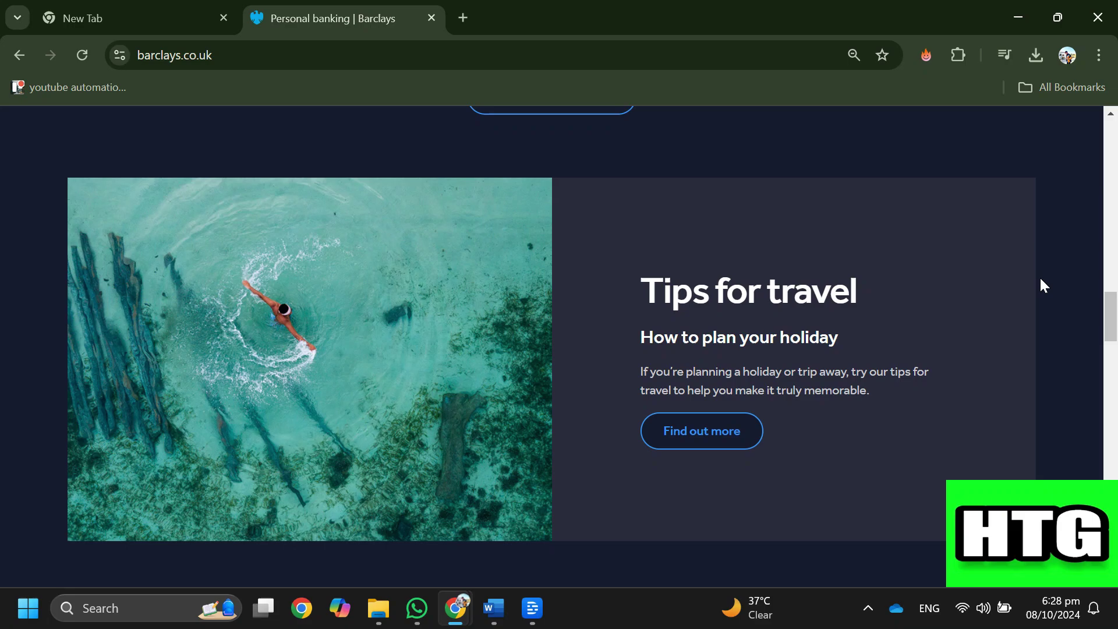
scroll(1040, 282, "down", 2)
scroll(1040, 285, "down", 2)
scroll(1039, 285, "down", 1)
scroll(1041, 285, "down", 1)
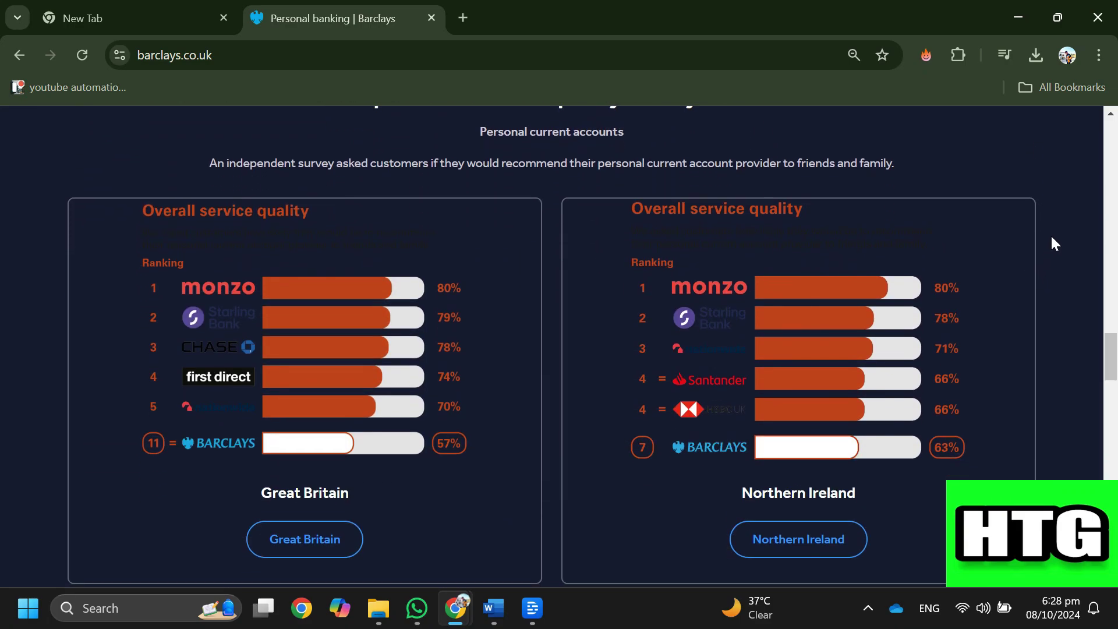
scroll(1051, 240, "down", 2)
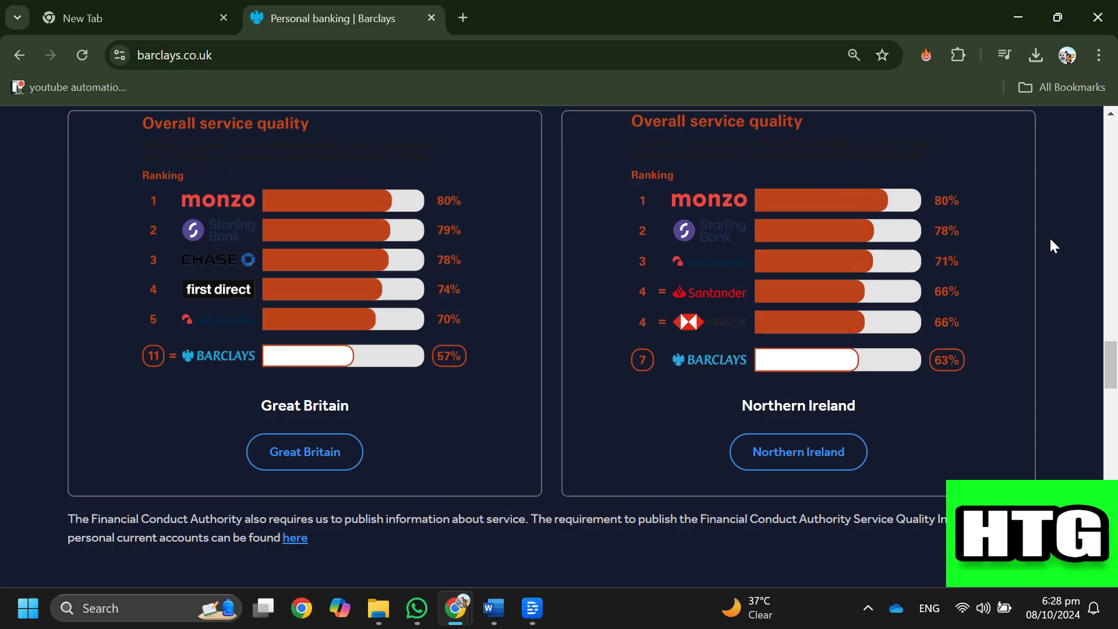
scroll(1050, 237, "up", 1)
scroll(1049, 237, "up", 1)
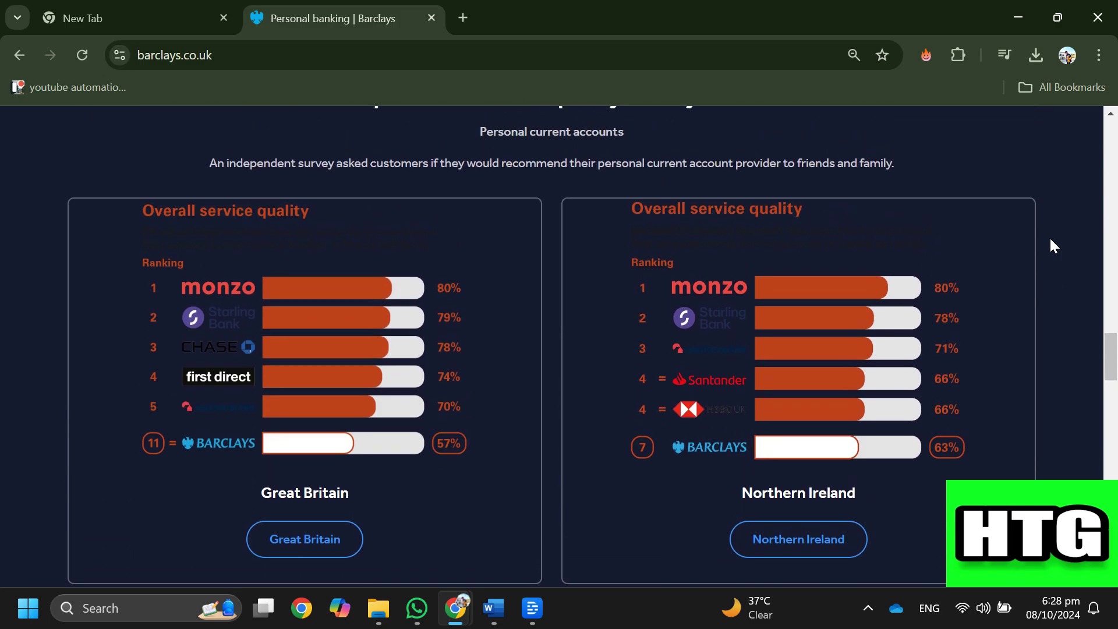
scroll(1049, 237, "down", 1)
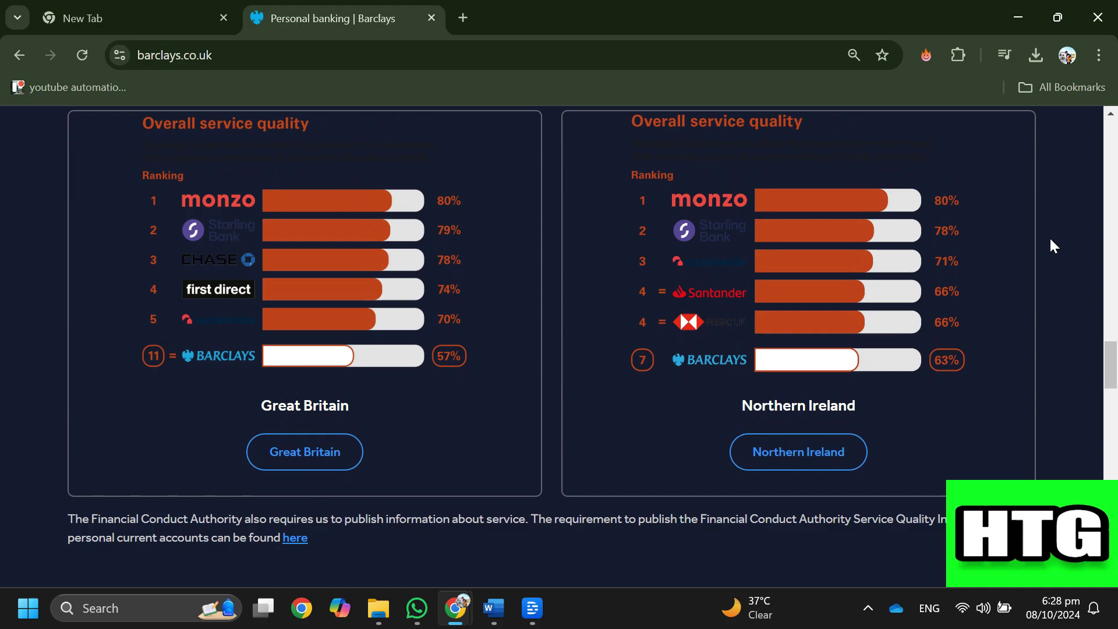
scroll(1051, 239, "down", 1)
scroll(1051, 239, "up", 1)
scroll(1050, 239, "down", 1)
scroll(1050, 236, "down", 3)
scroll(1050, 237, "down", 1)
scroll(1049, 237, "down", 2)
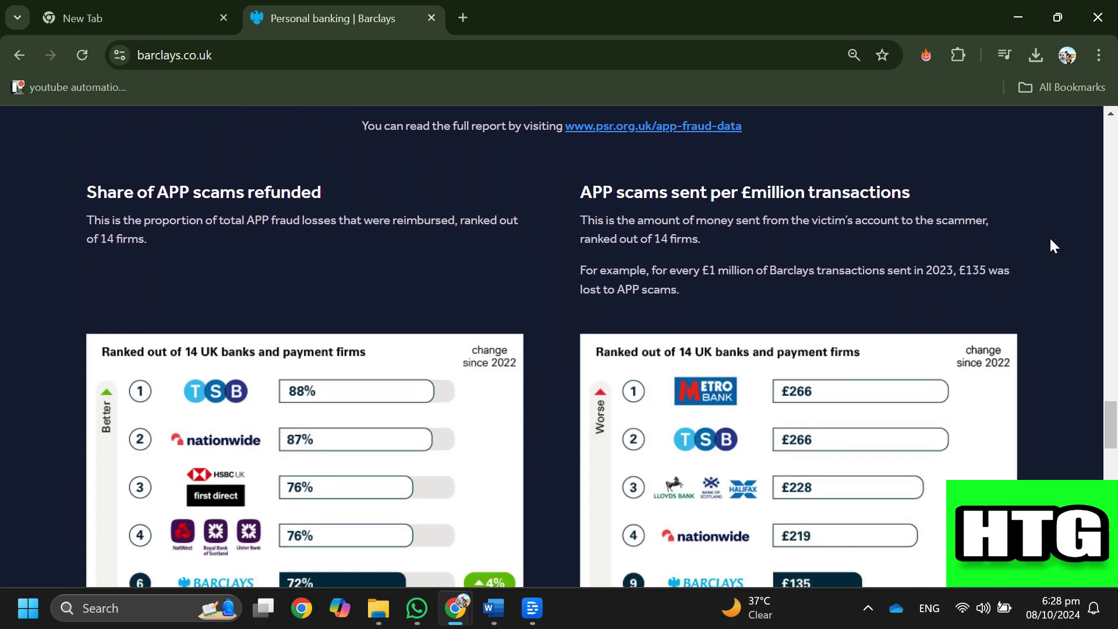
scroll(1049, 237, "down", 1)
scroll(1050, 240, "down", 2)
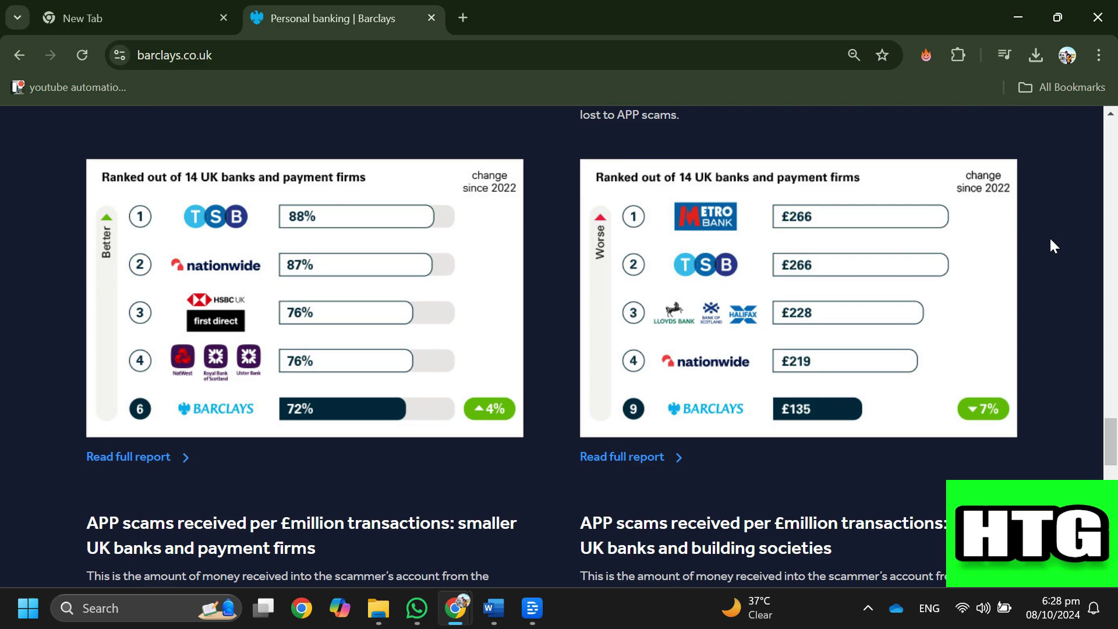
scroll(1049, 236, "down", 2)
scroll(1050, 237, "down", 2)
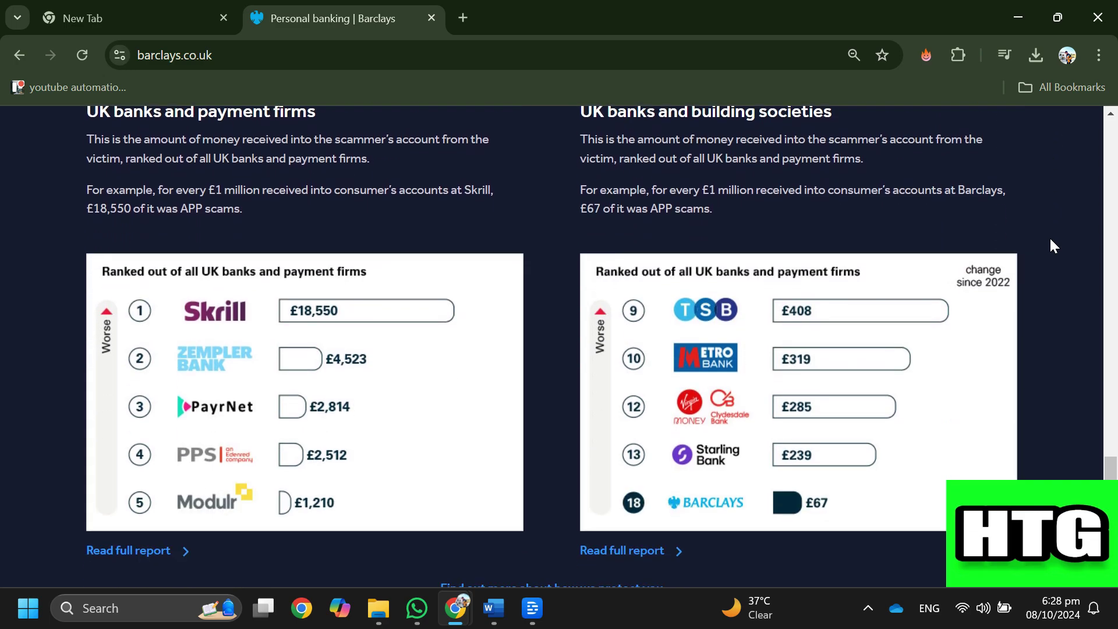
scroll(1049, 236, "down", 1)
scroll(1053, 240, "down", 1)
scroll(1053, 242, "down", 1)
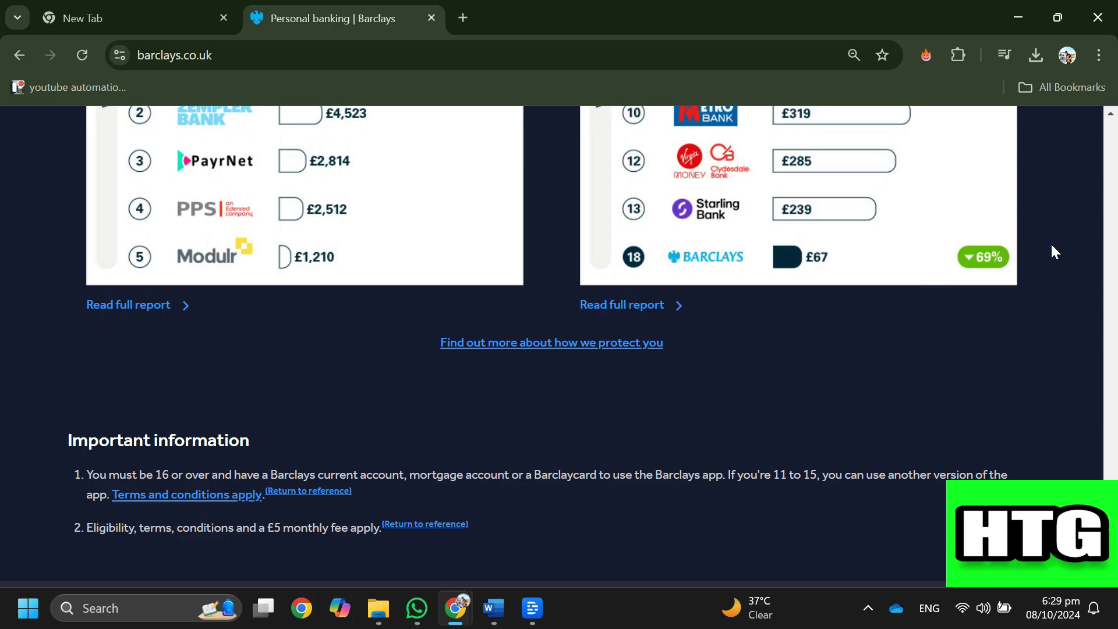
scroll(1051, 243, "up", 1)
scroll(1049, 241, "down", 1)
scroll(1048, 238, "down", 2)
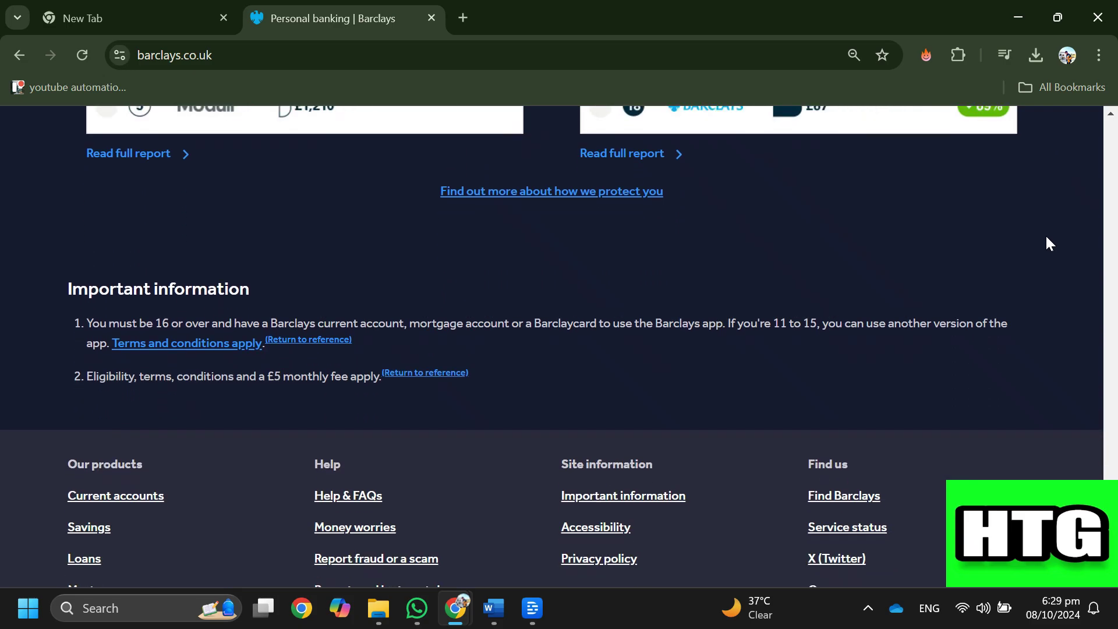
scroll(1048, 241, "down", 2)
scroll(1044, 239, "up", 5)
scroll(1042, 238, "up", 5)
scroll(1044, 238, "up", 6)
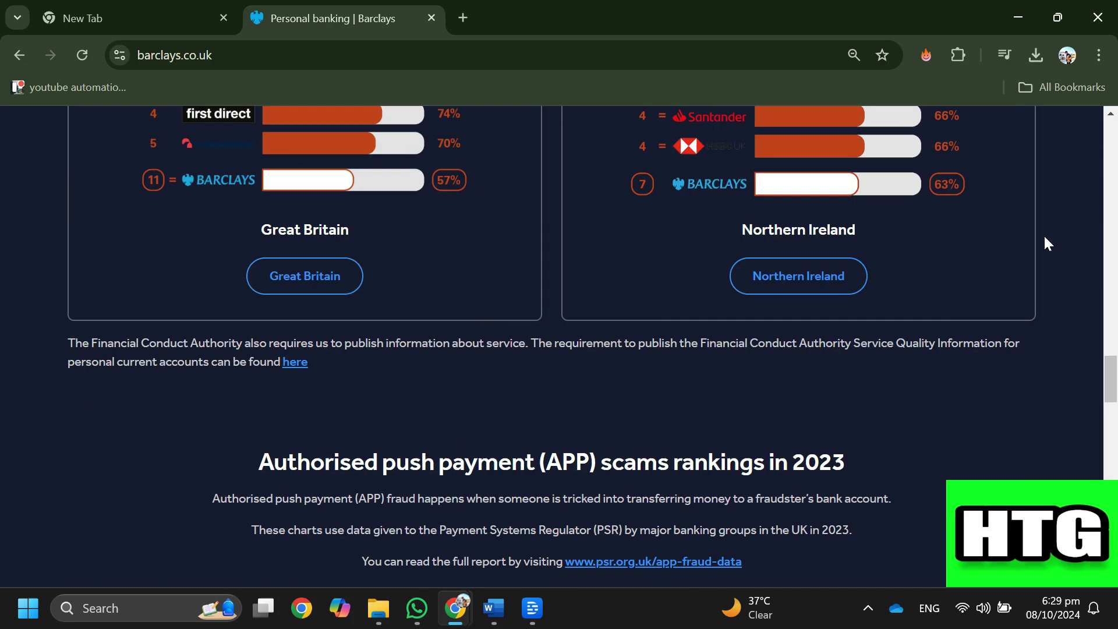
scroll(1044, 240, "up", 6)
scroll(1022, 250, "up", 8)
scroll(786, 332, "up", 4)
scroll(494, 392, "down", 4)
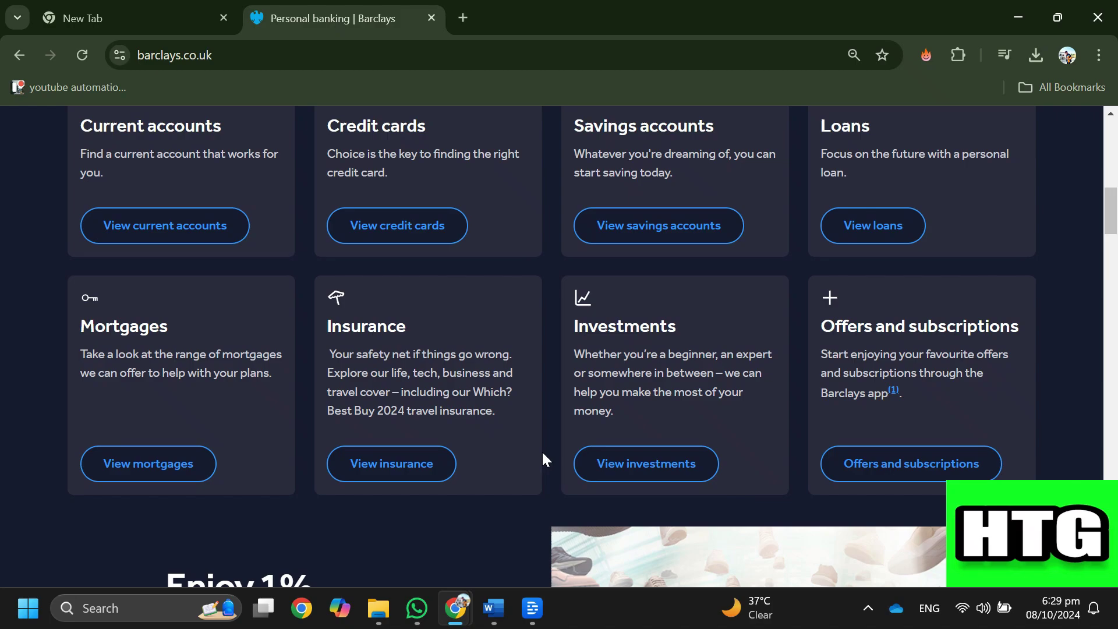
scroll(438, 380, "up", 1)
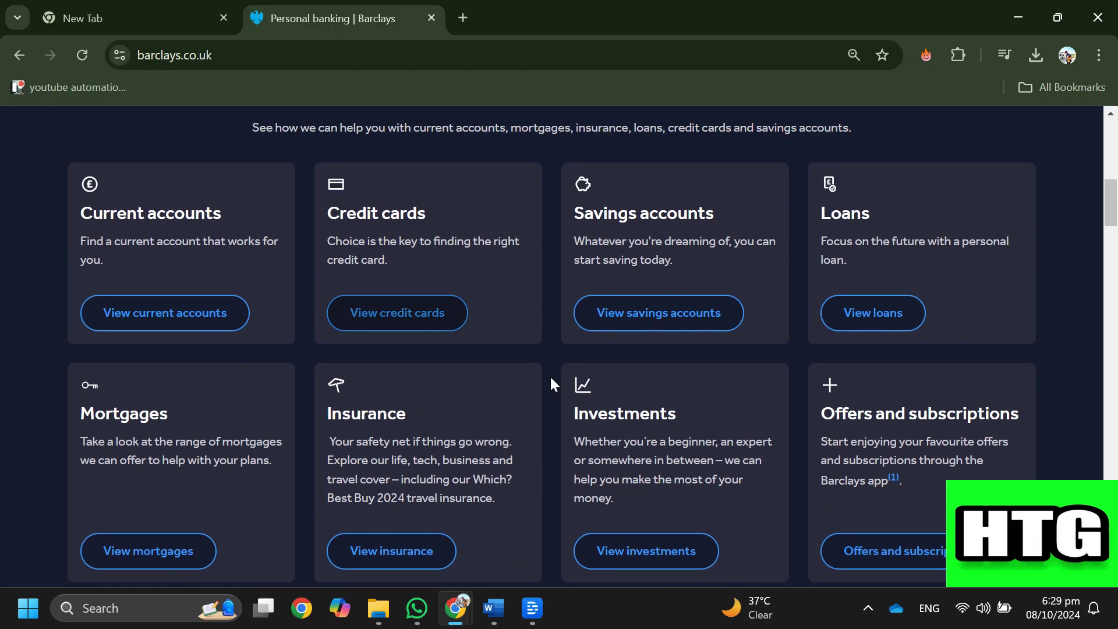
scroll(550, 380, "up", 1)
scroll(612, 330, "up", 6)
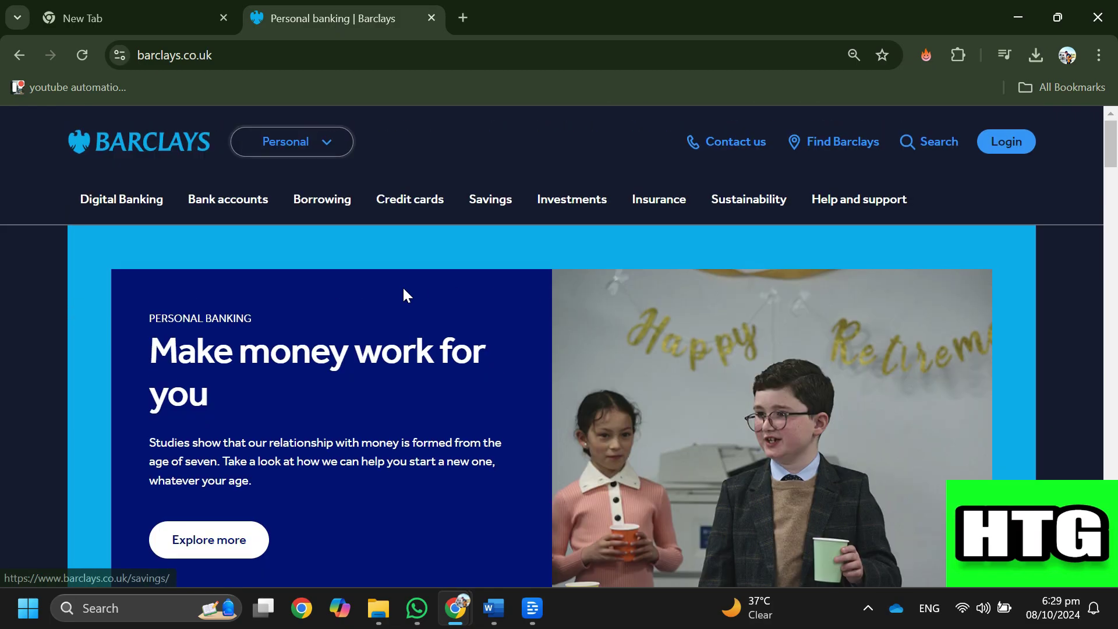
left_click(242, 212)
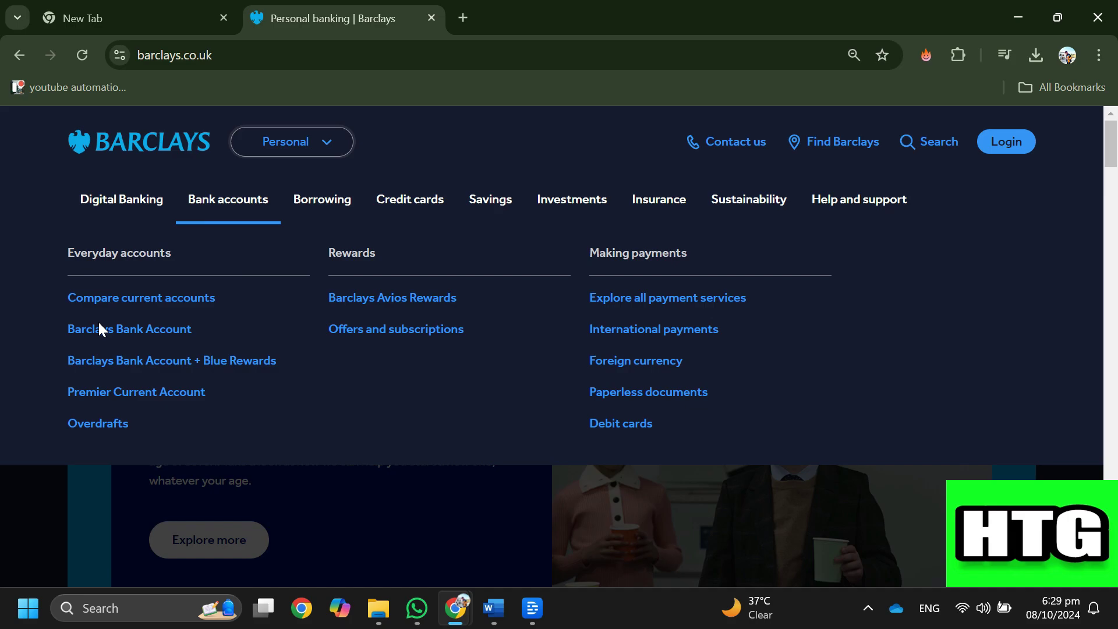
left_click(178, 298)
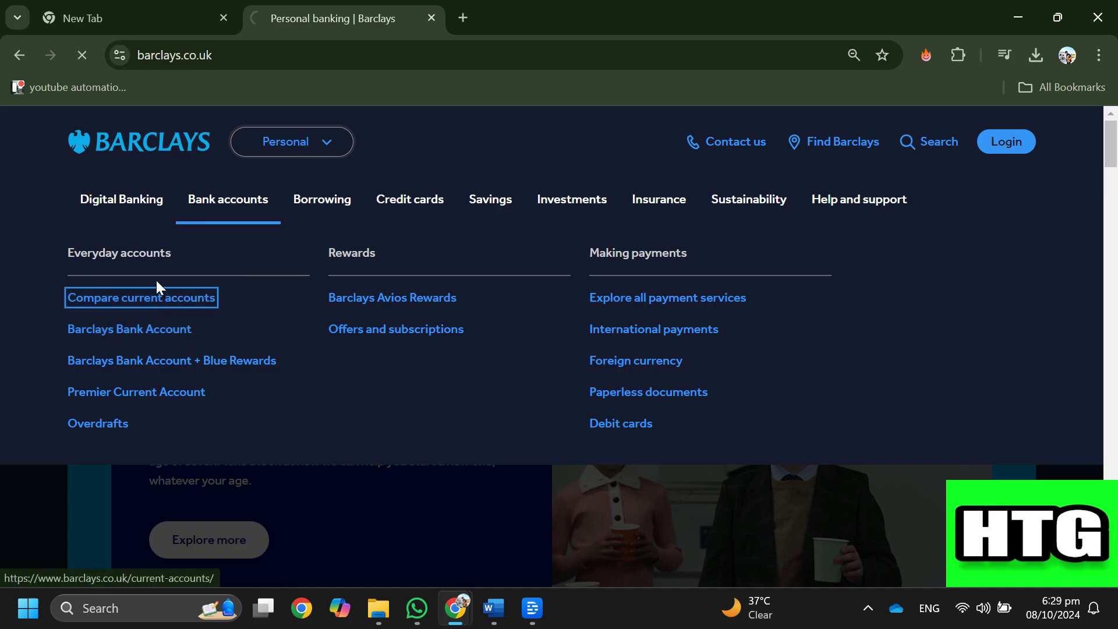
scroll(478, 480, "down", 4)
scroll(472, 468, "down", 3)
scroll(463, 455, "down", 2)
scroll(439, 438, "down", 2)
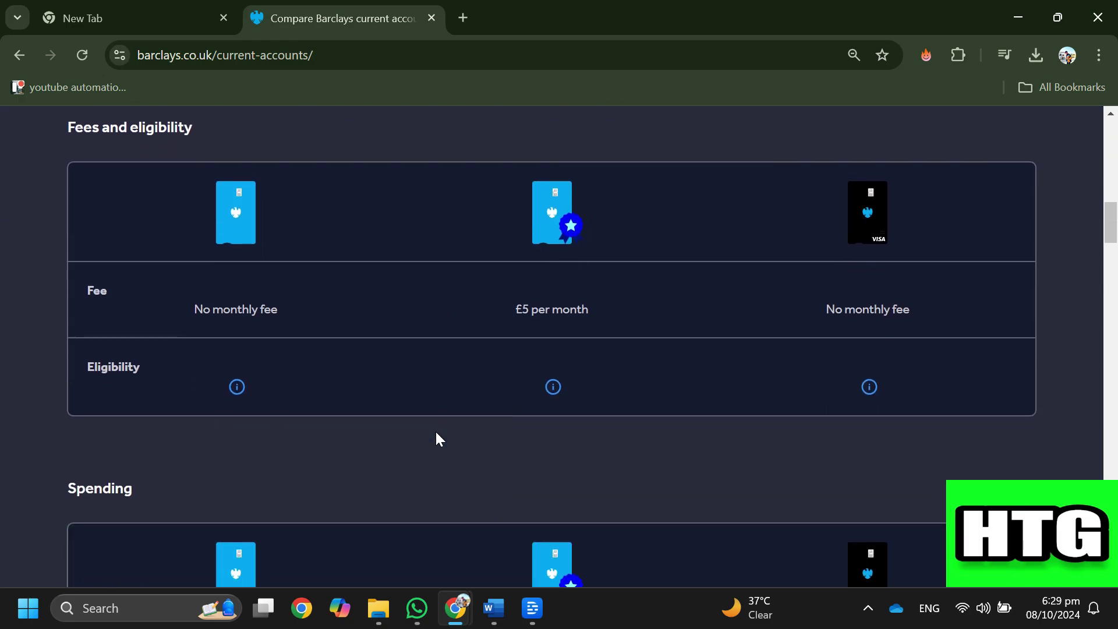
scroll(293, 264, "up", 1)
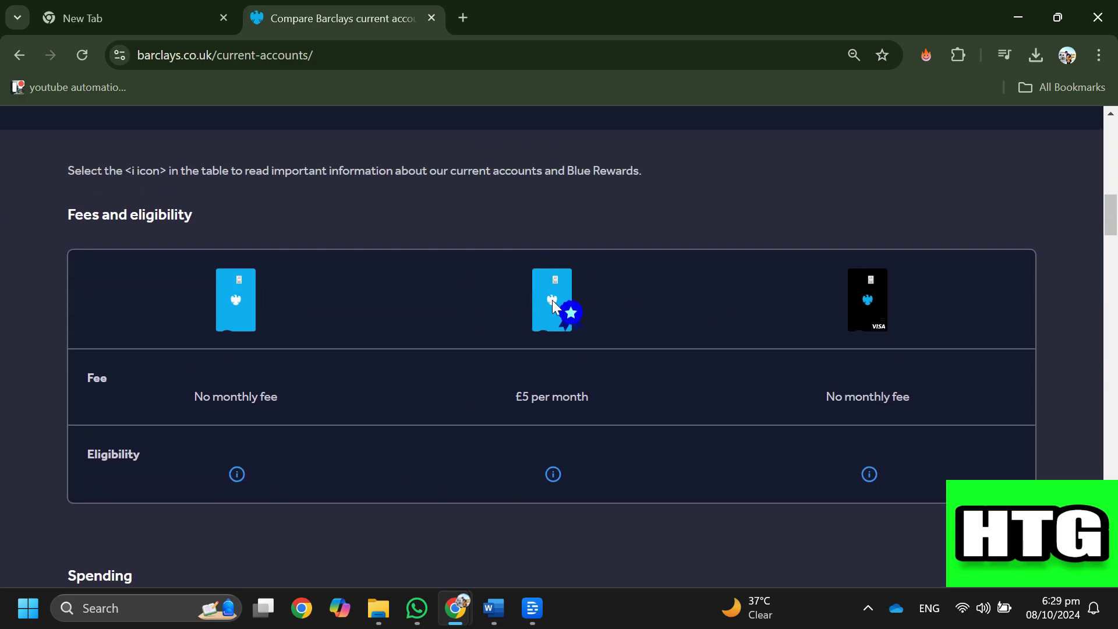
scroll(561, 324, "down", 2)
scroll(559, 327, "up", 1)
scroll(557, 337, "down", 2)
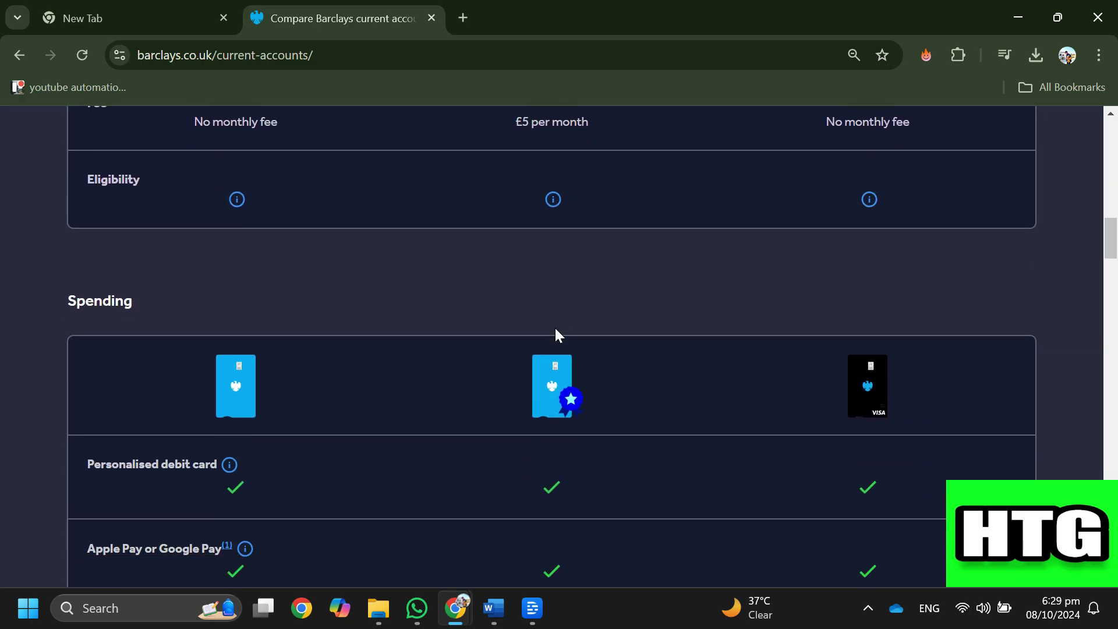
scroll(556, 335, "down", 2)
scroll(554, 328, "down", 1)
scroll(553, 326, "down", 3)
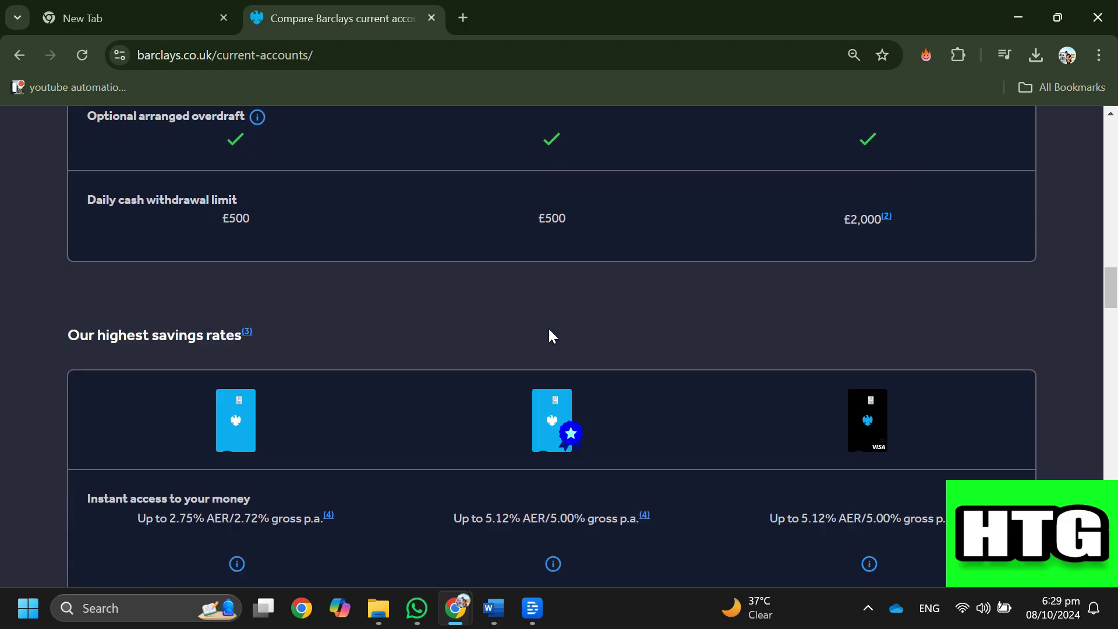
scroll(410, 307, "up", 2)
scroll(383, 279, "up", 4)
scroll(367, 280, "down", 1)
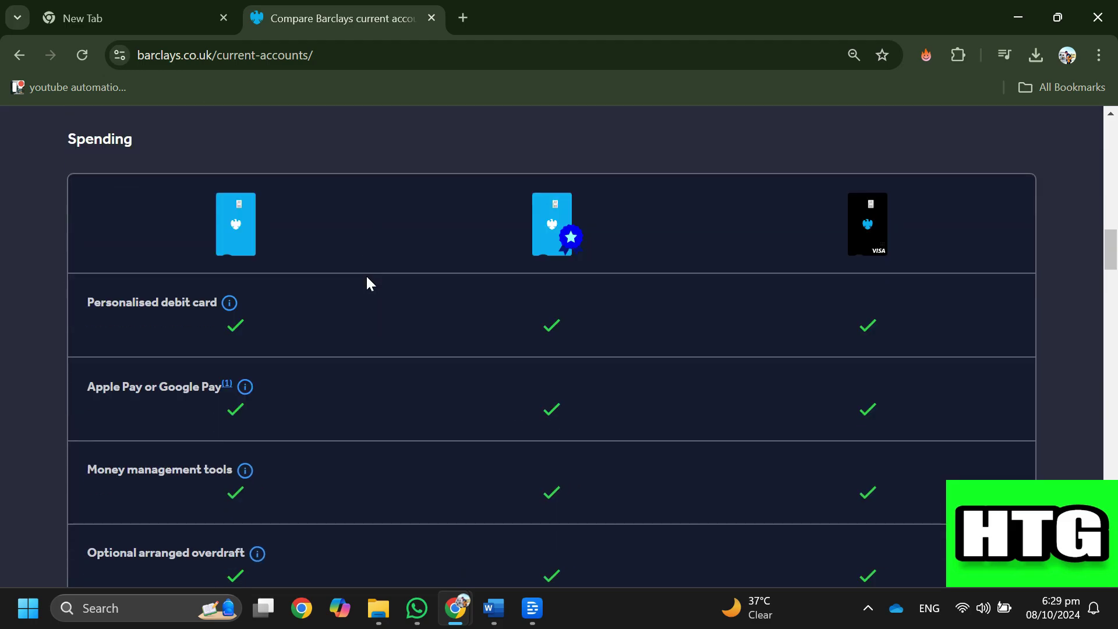
scroll(366, 283, "down", 4)
scroll(368, 282, "down", 2)
scroll(398, 301, "down", 2)
scroll(425, 325, "down", 4)
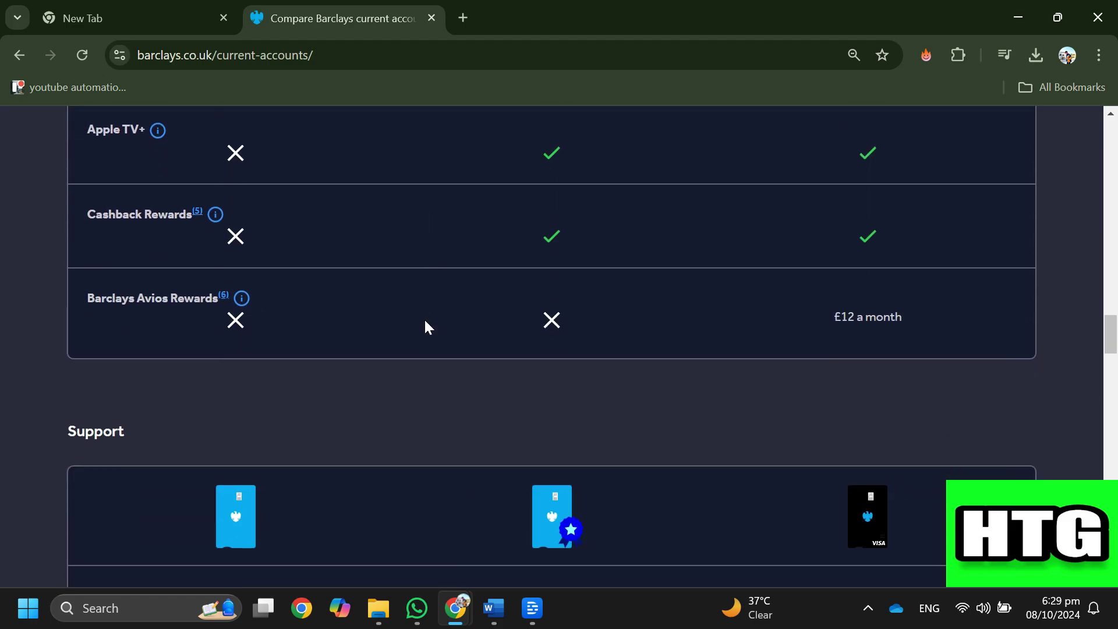
scroll(434, 336, "down", 3)
scroll(441, 346, "down", 2)
scroll(442, 344, "down", 2)
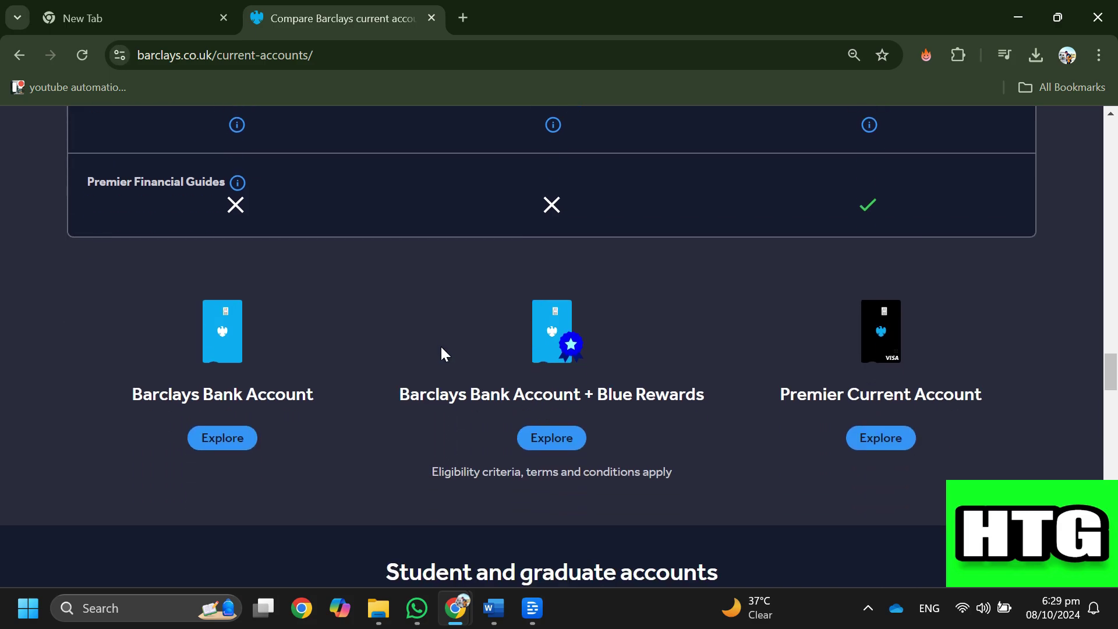
scroll(460, 402, "down", 3)
scroll(460, 397, "down", 1)
scroll(460, 398, "down", 1)
scroll(460, 397, "down", 2)
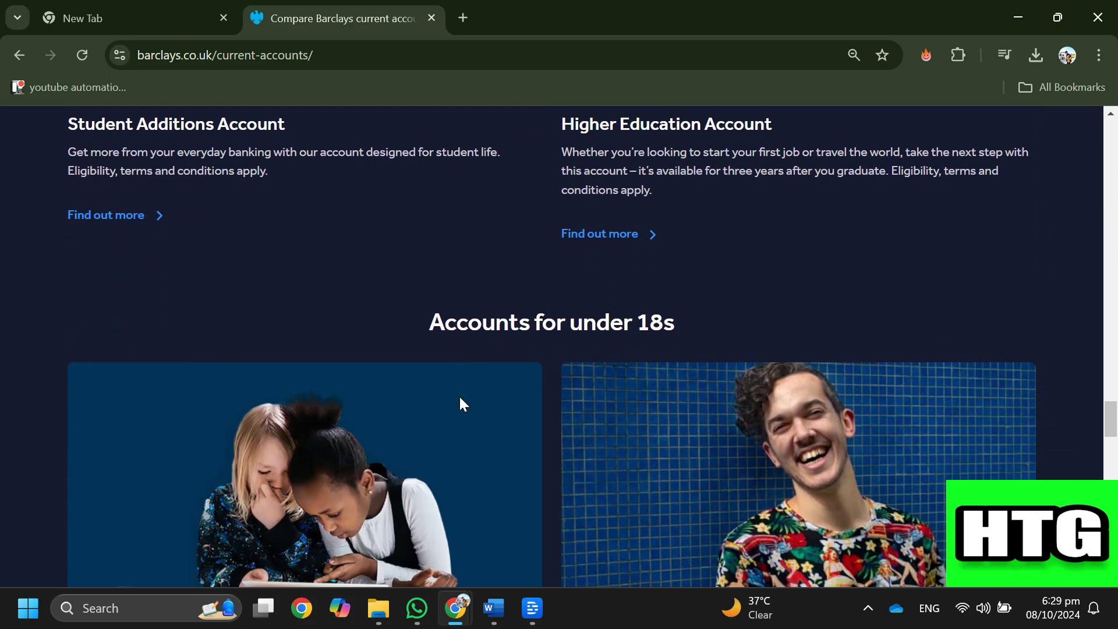
scroll(461, 397, "down", 2)
scroll(461, 397, "down", 4)
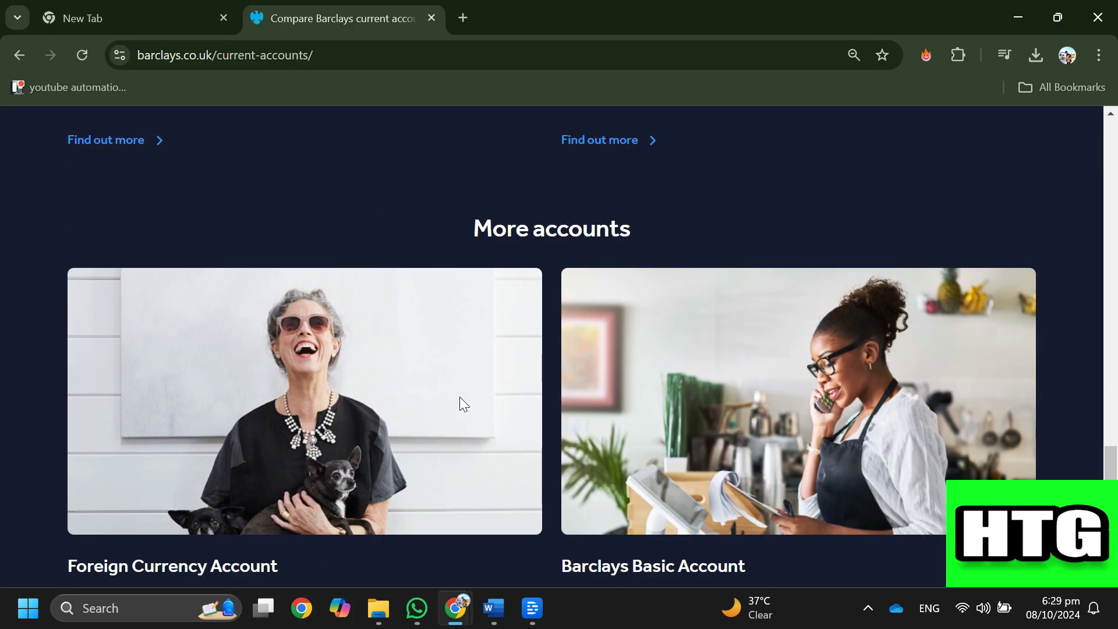
scroll(460, 398, "up", 5)
scroll(459, 395, "up", 5)
scroll(458, 392, "up", 5)
scroll(454, 389, "up", 3)
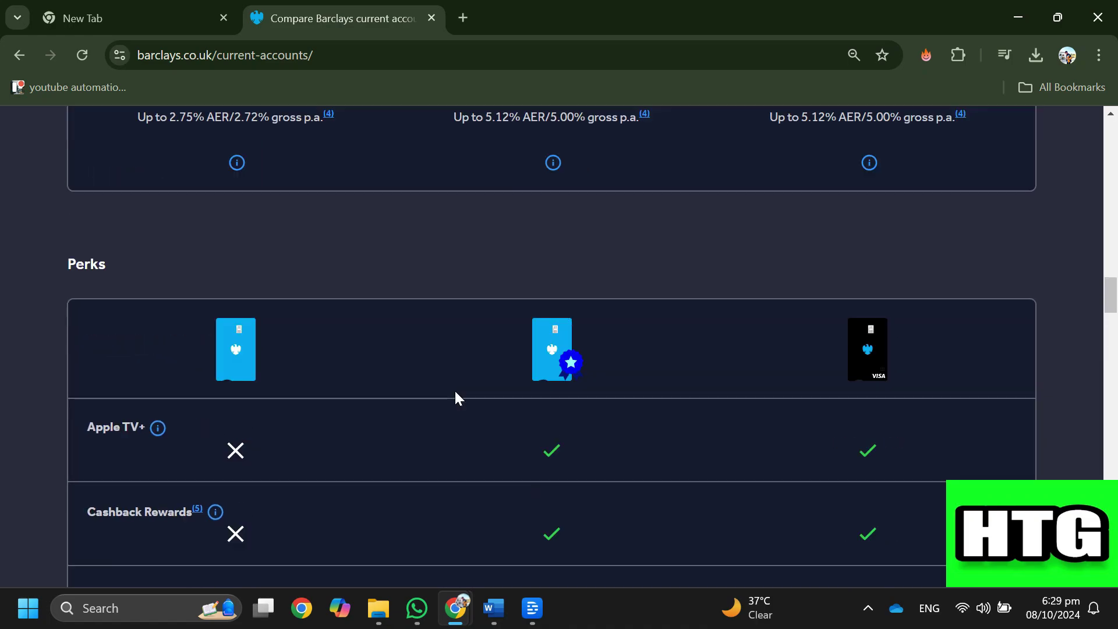
scroll(448, 381, "up", 3)
scroll(448, 382, "up", 5)
scroll(442, 385, "up", 5)
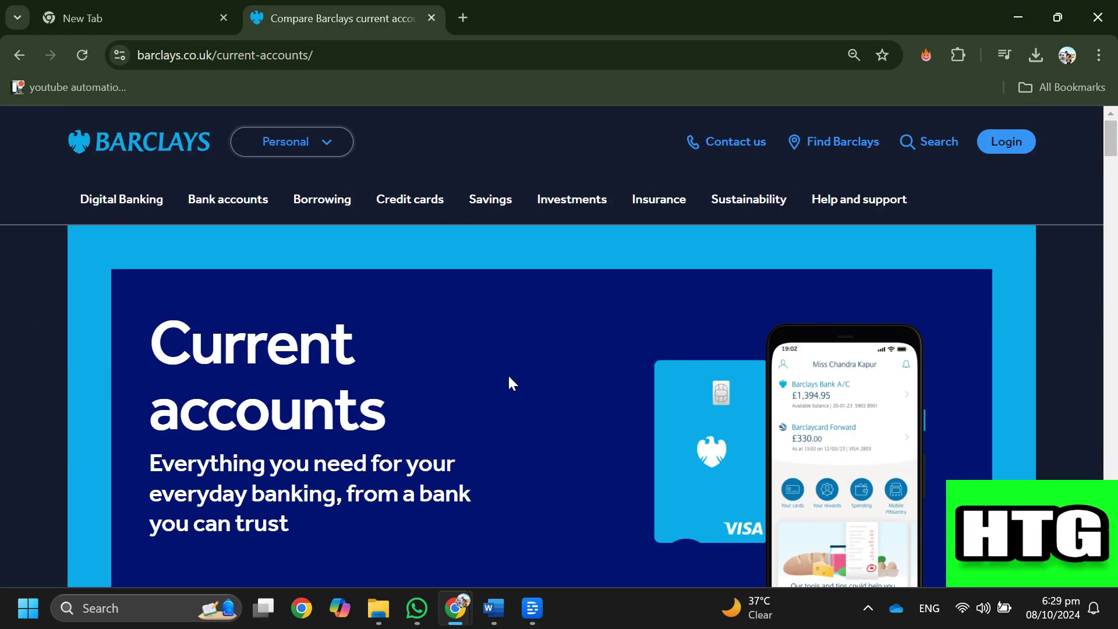
Open the Investments, Sustainability, Insurance and Savings menus in turn, finishing on Credit cards.
left_click(572, 201)
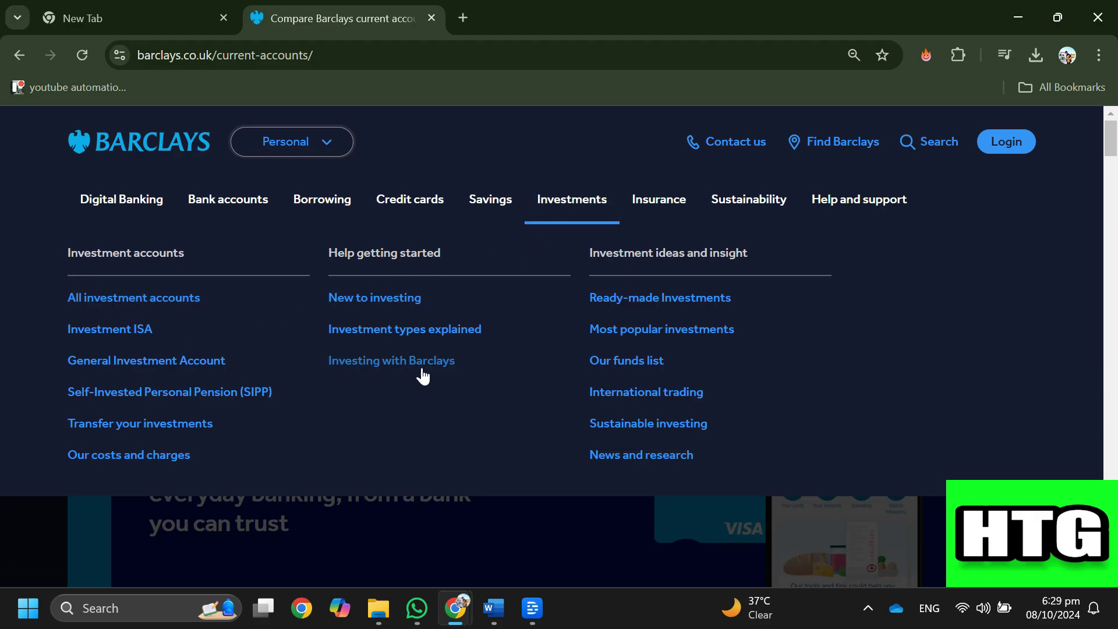
left_click(751, 199)
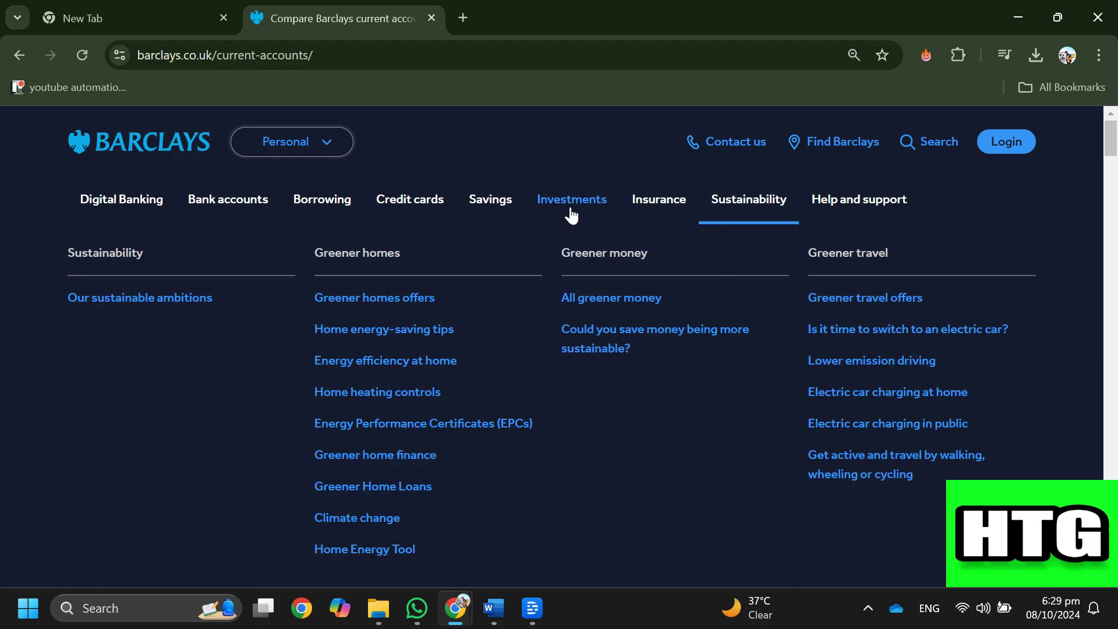
left_click(664, 203)
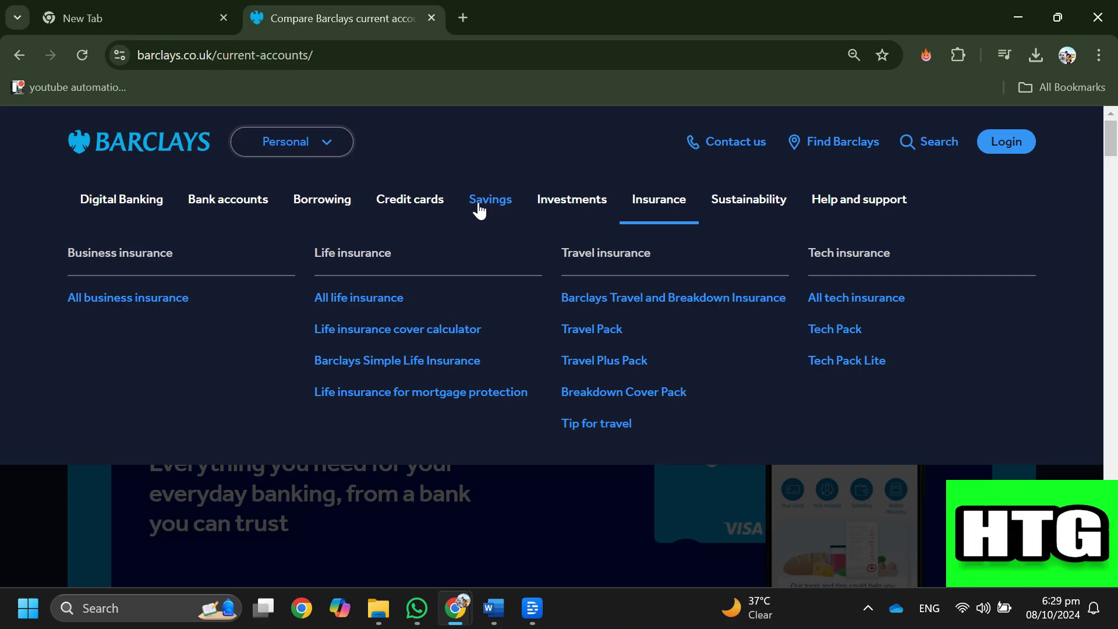
left_click(479, 207)
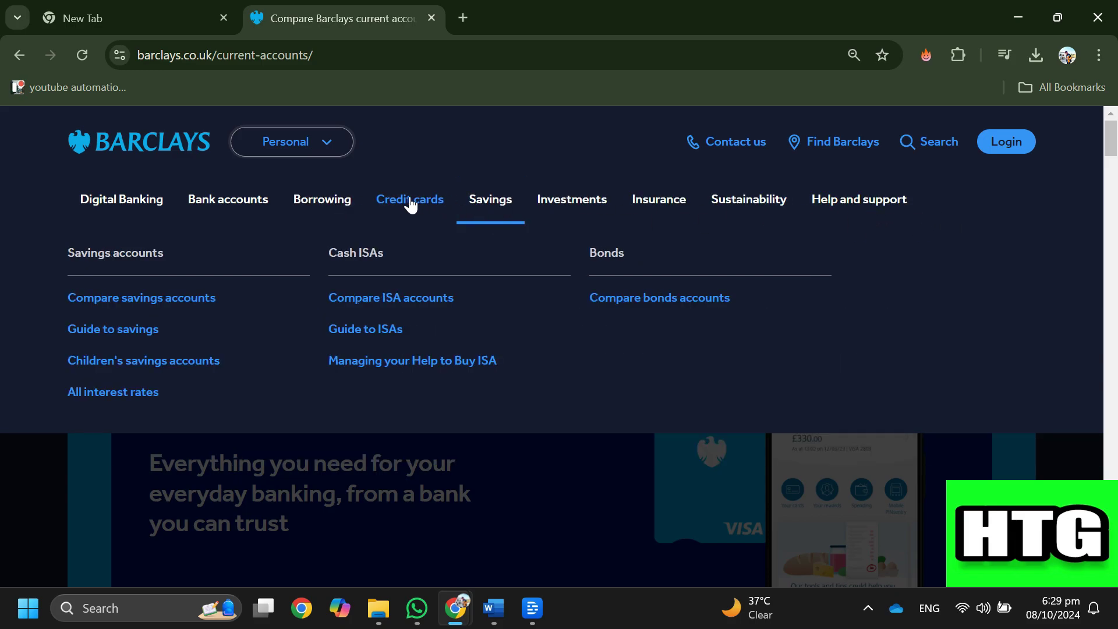
left_click(411, 202)
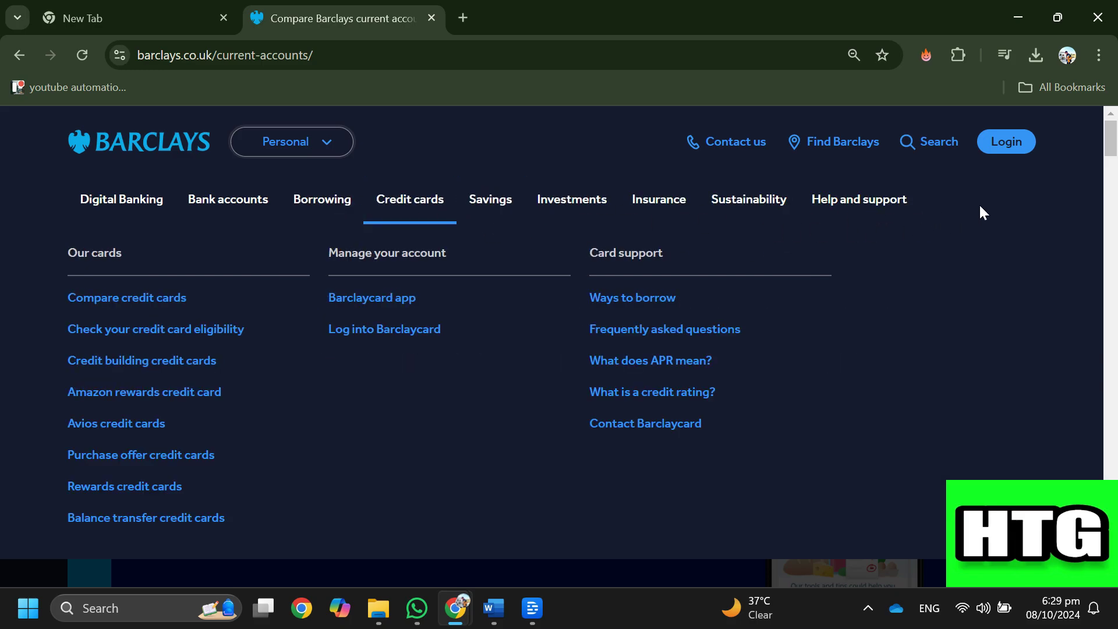